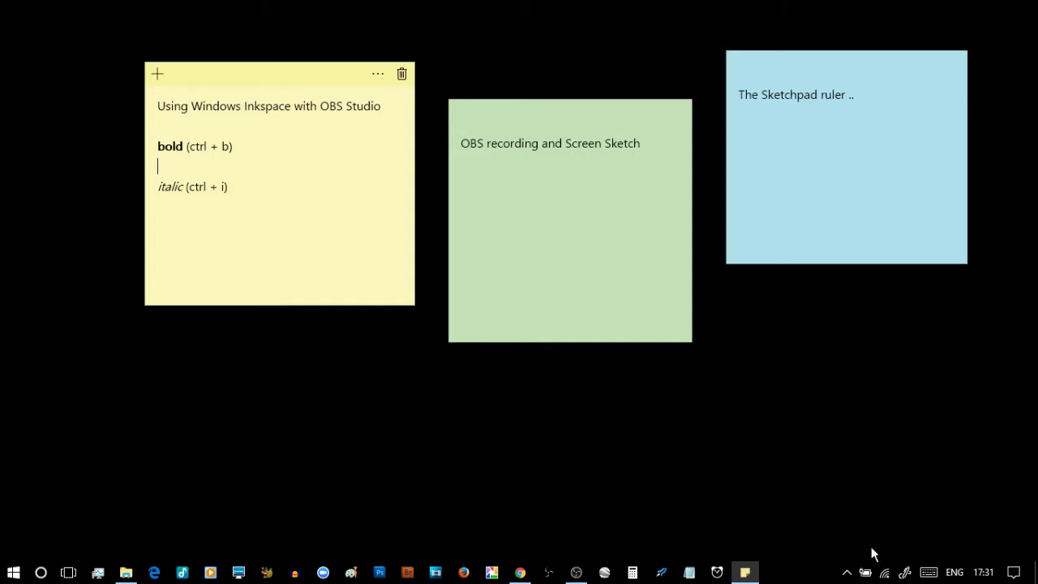
- Start a screen sketch of the desktop from the Ink Workspace panel, using the pen
left_click(906, 573)
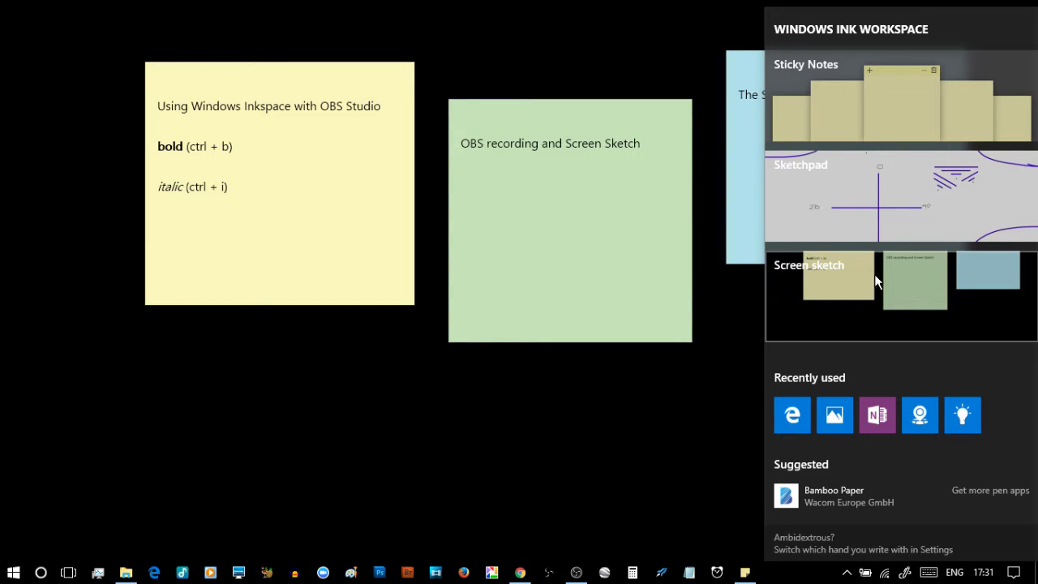
left_click(874, 287)
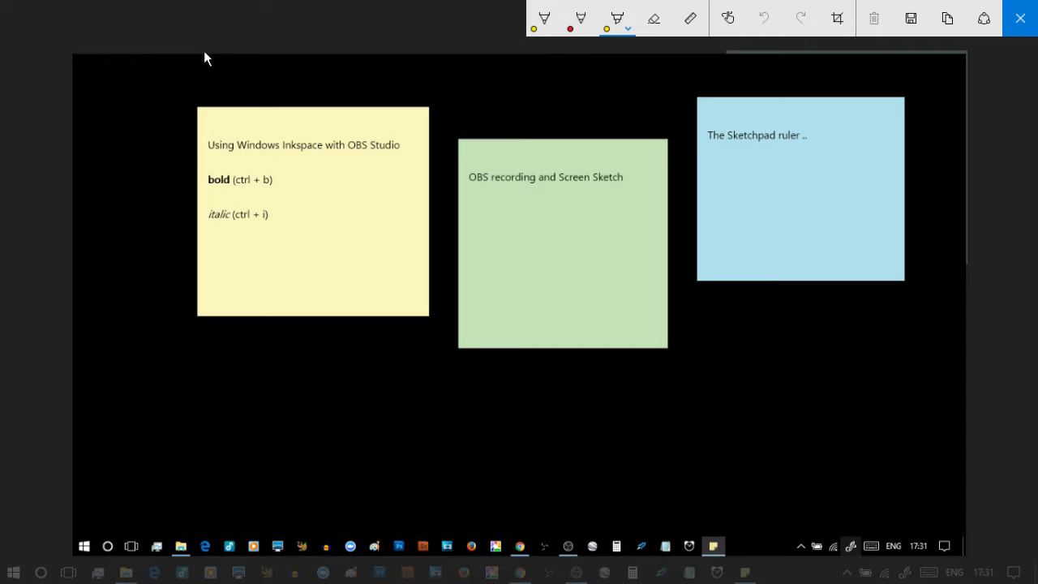
left_click(545, 27)
- Circle the yellow and green sticky notes with yellow ink loops, try the ruler, then close the sketch
mouse_move(186, 77)
left_mouse_down()
mouse_move(264, 281)
mouse_move(164, 63)
left_mouse_up()
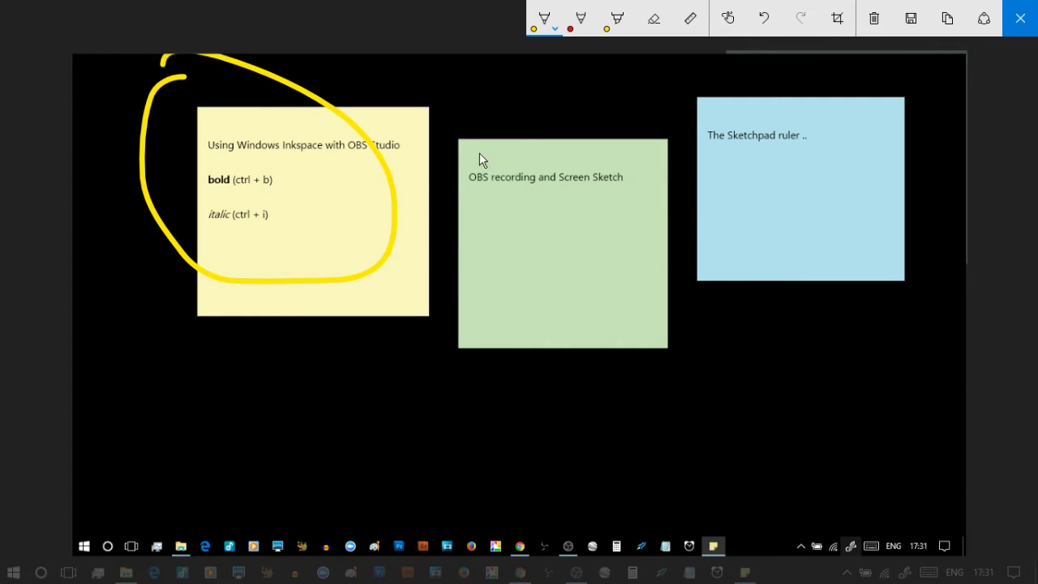
left_click_drag(487, 148, 465, 126)
mouse_move(379, 384)
left_mouse_down()
mouse_move(371, 397)
mouse_move(401, 338)
left_mouse_up()
mouse_move(829, 344)
left_mouse_down()
mouse_move(809, 373)
mouse_move(755, 318)
left_mouse_up()
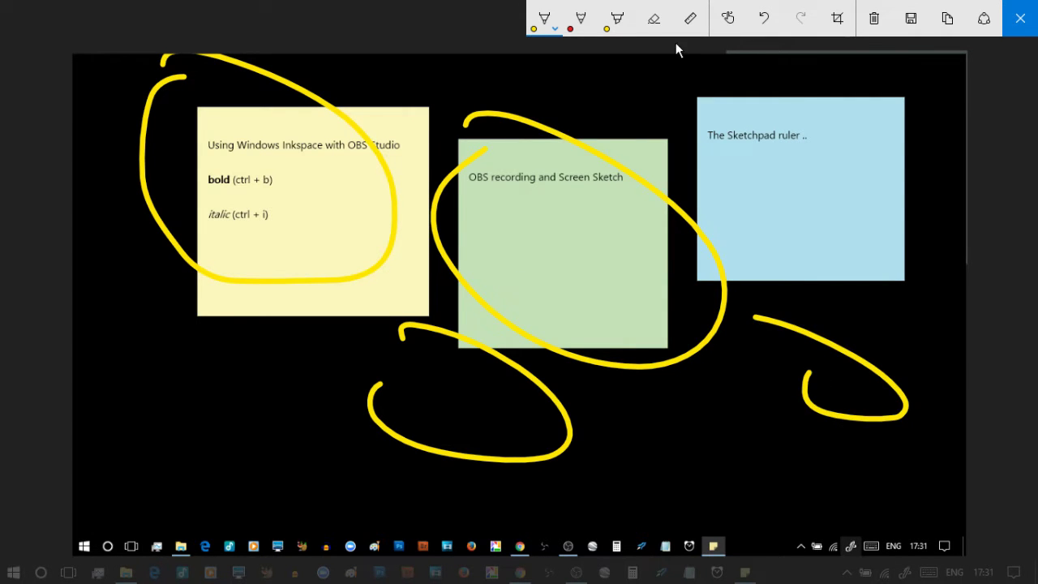
left_click(689, 21)
mouse_move(379, 335)
left_mouse_down()
mouse_move(598, 255)
mouse_move(365, 343)
left_mouse_up()
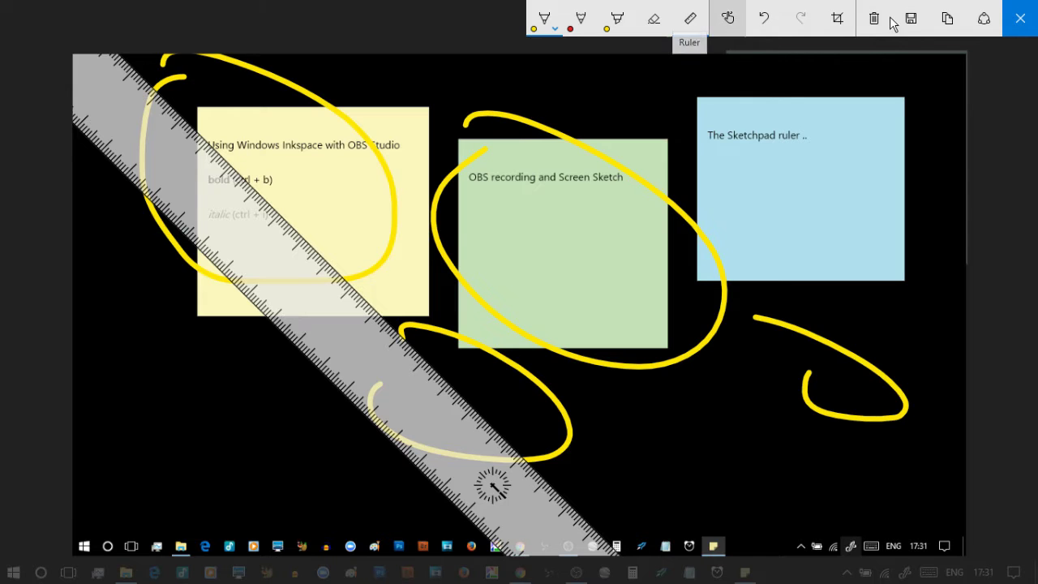
left_click(1022, 20)
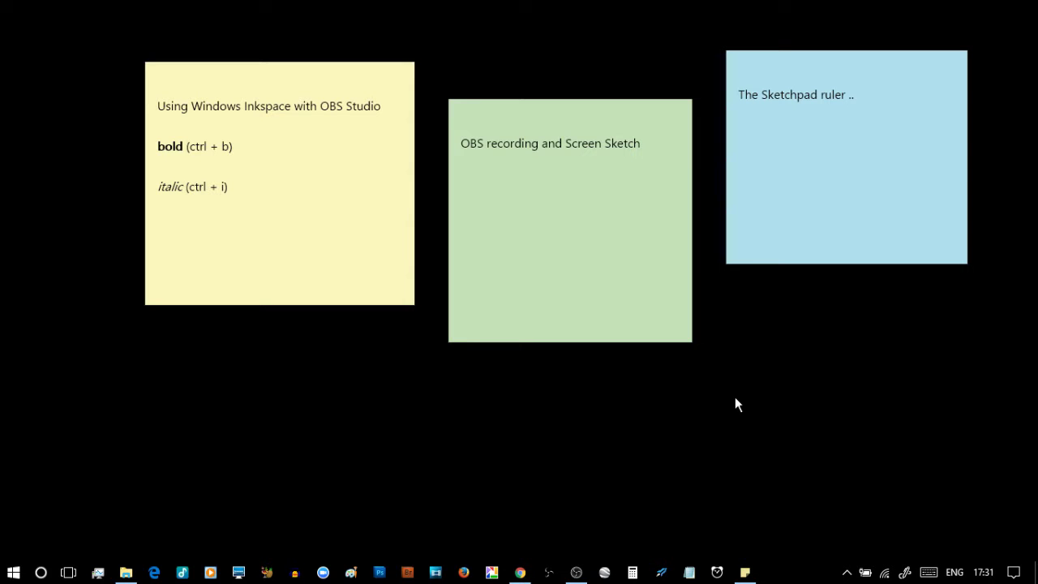
- Restore Chrome's Google results for 'windows 10 ink workspace' and reopen the Ink Workspace panel
left_click(520, 572)
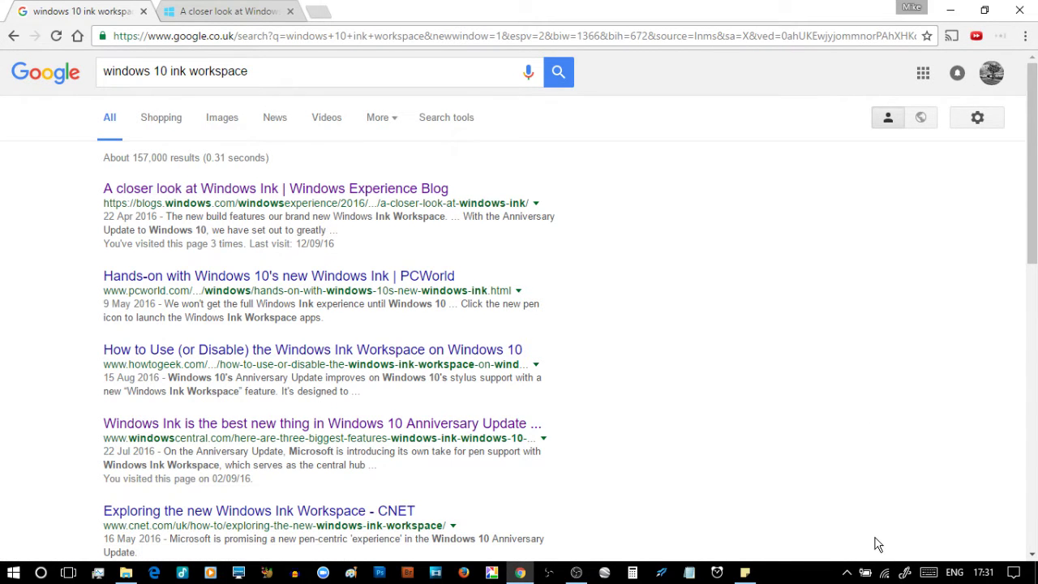
left_click(905, 573)
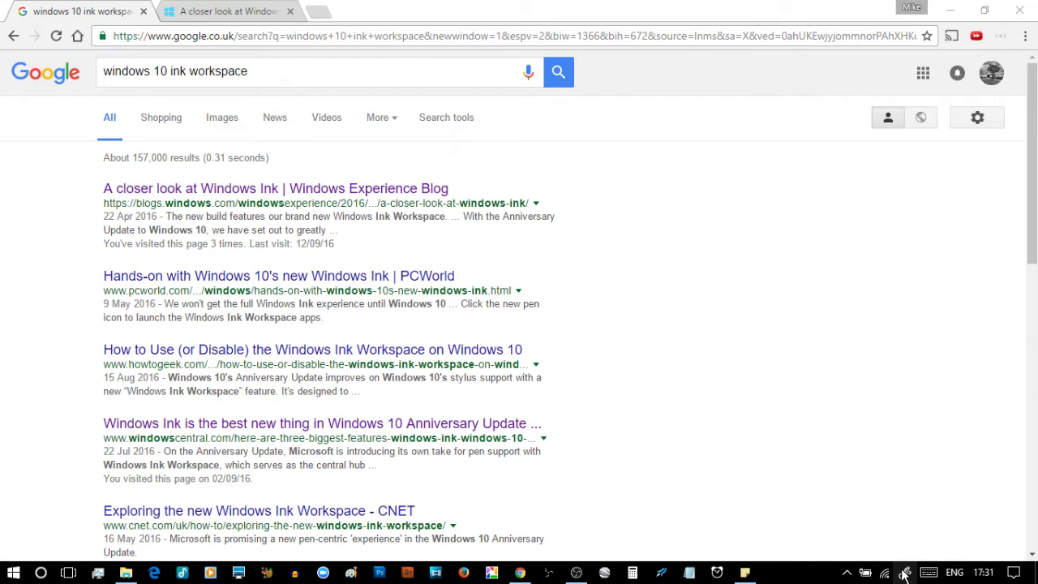
- Take a screen sketch of the results page and crop it to the first Google result
left_click(898, 304)
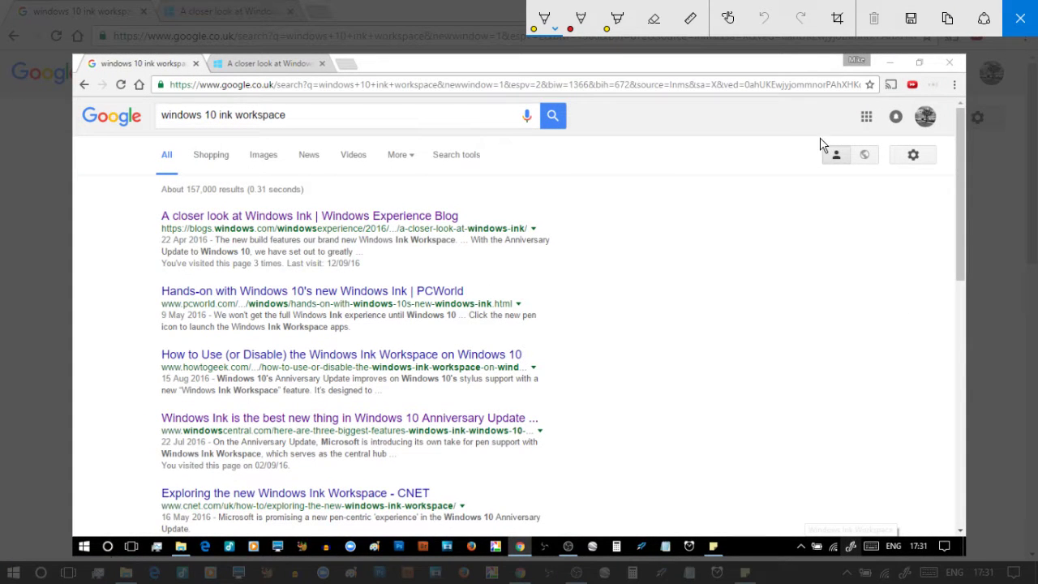
left_click(837, 19)
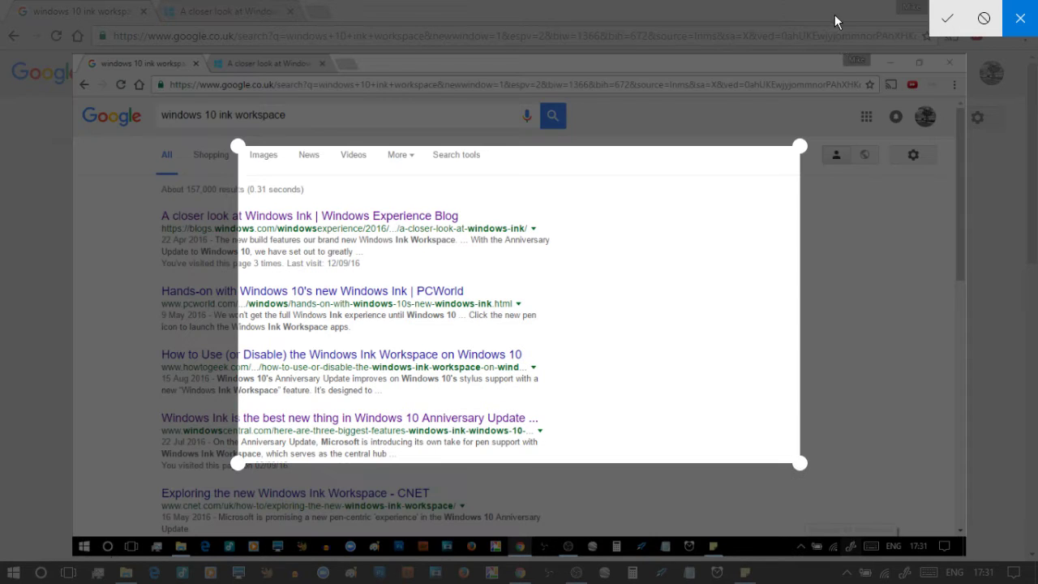
mouse_move(797, 464)
left_mouse_down()
mouse_move(649, 326)
mouse_move(668, 239)
left_mouse_up()
mouse_move(504, 226)
left_mouse_down()
mouse_move(452, 290)
mouse_move(406, 260)
mouse_move(426, 251)
left_mouse_up()
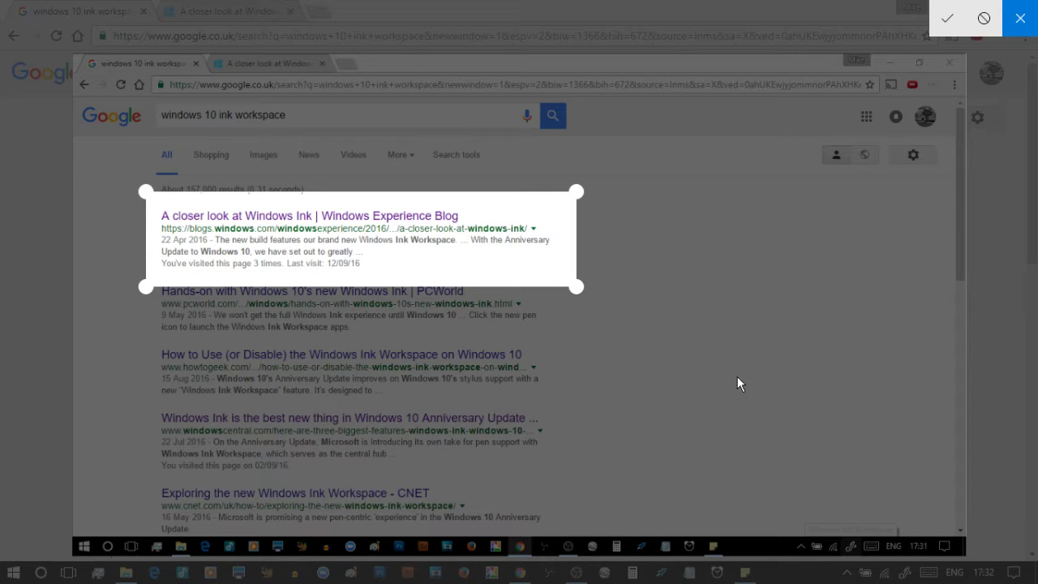
left_click(947, 17)
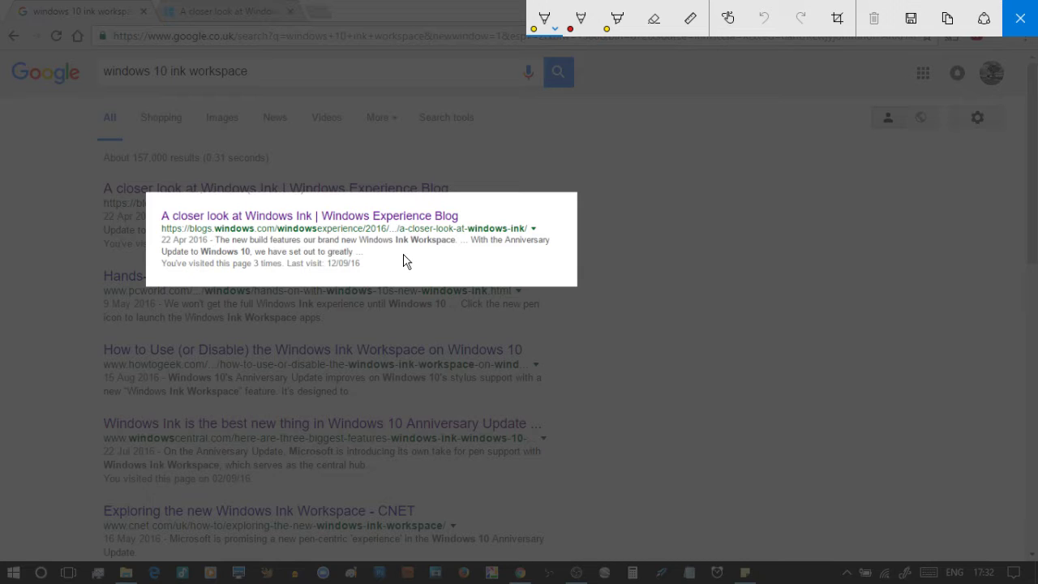
- Highlight "You've visited this page" in yellow, then close the screen sketch
left_click(621, 30)
left_click_drag(164, 263, 251, 263)
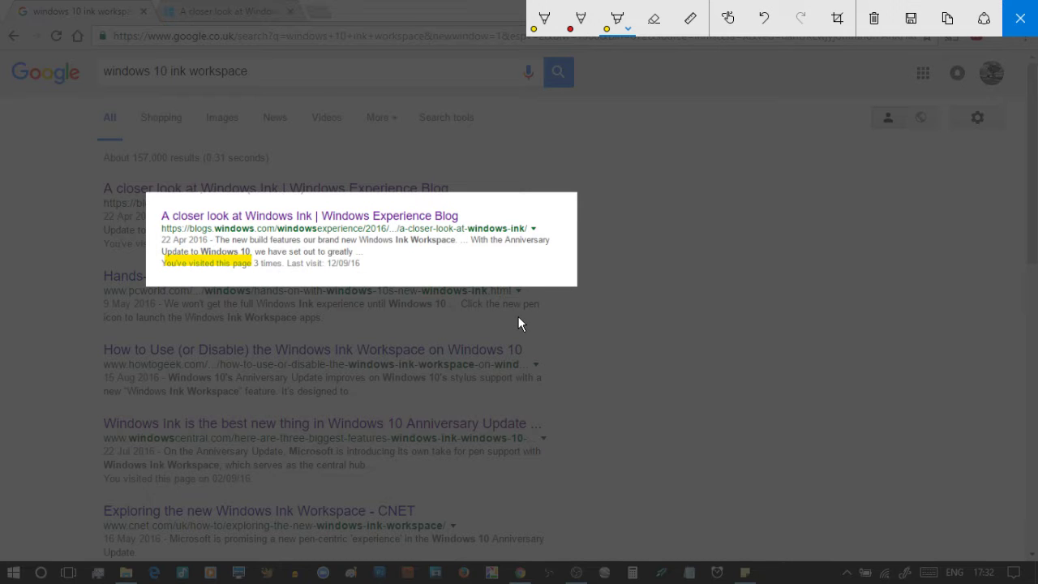
left_click(1021, 20)
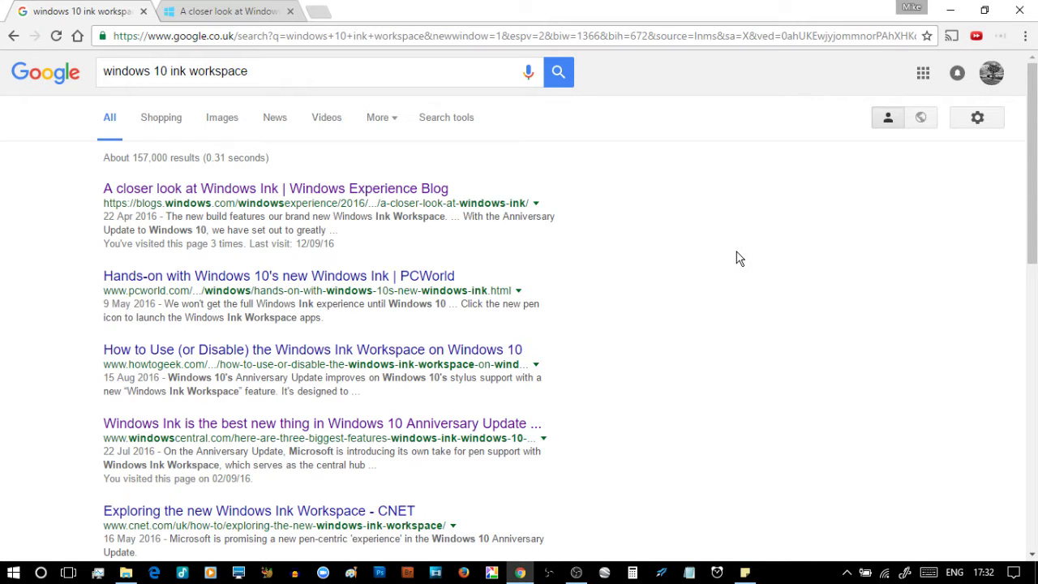
- Open Sketchpad and place the ruler over the compass cross's intersection
left_click(905, 575)
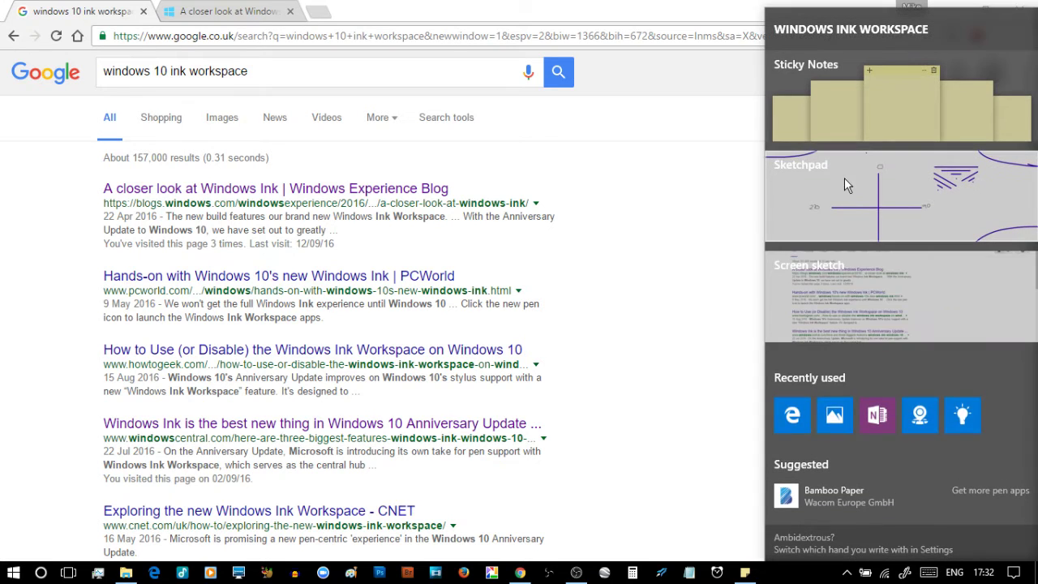
left_click(845, 194)
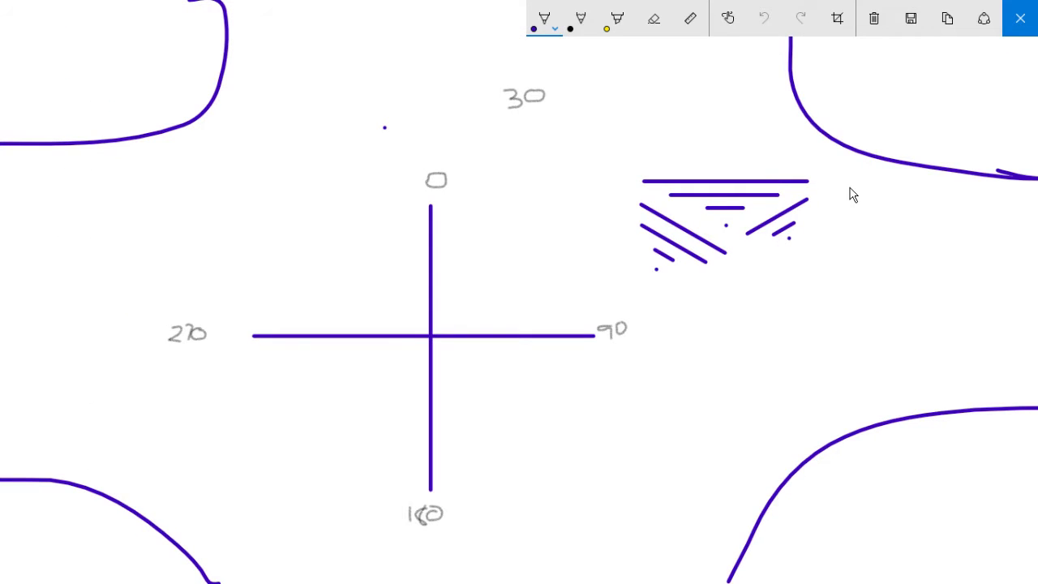
left_click(690, 18)
left_click_drag(512, 519, 543, 288)
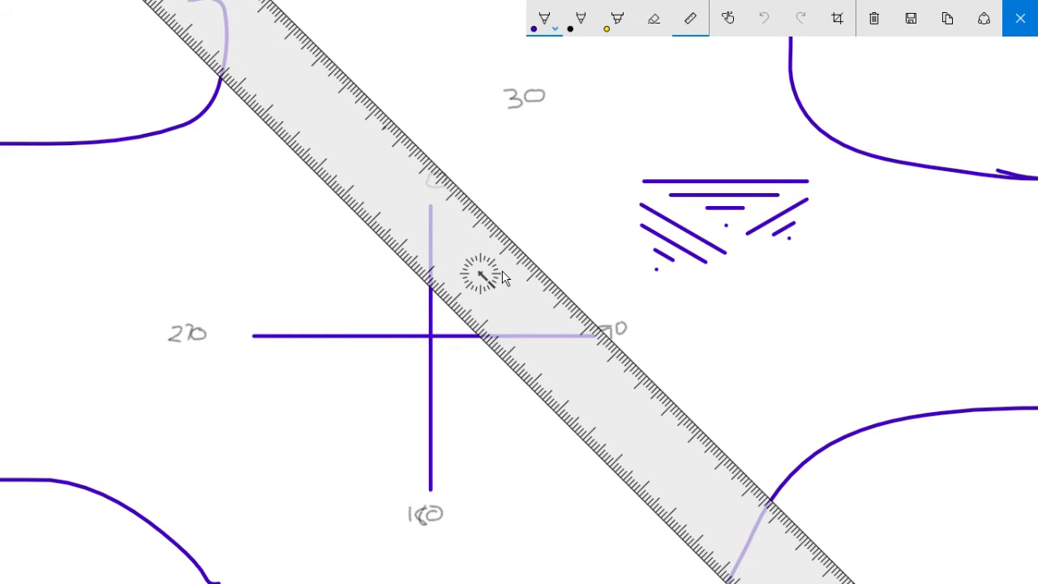
- Rotate the ruler from about 15° to roughly horizontal with the scroll wheel
scroll(502, 277, "up", 15)
scroll(503, 277, "up", 10)
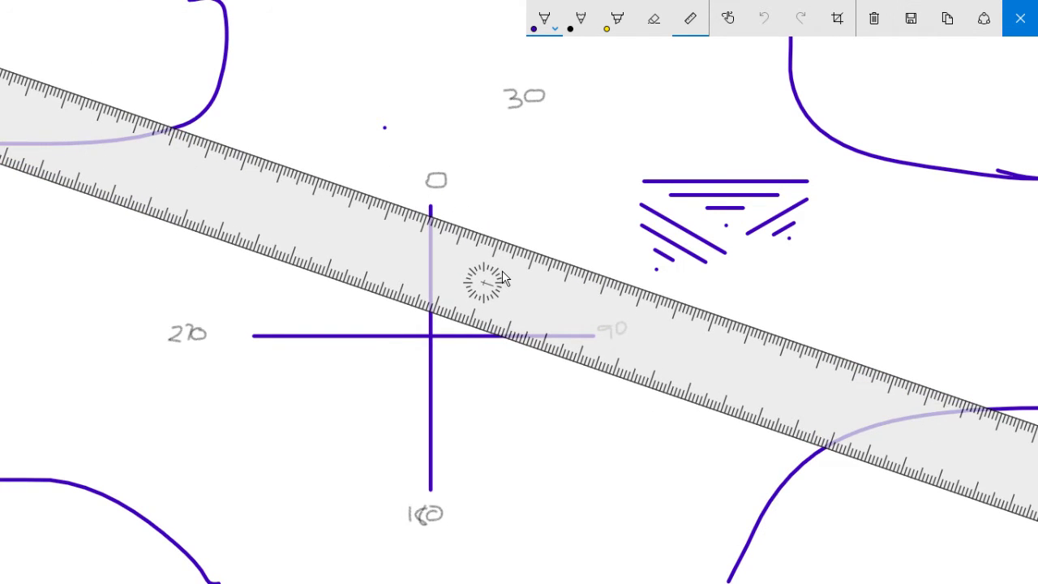
scroll(503, 277, "up", 6)
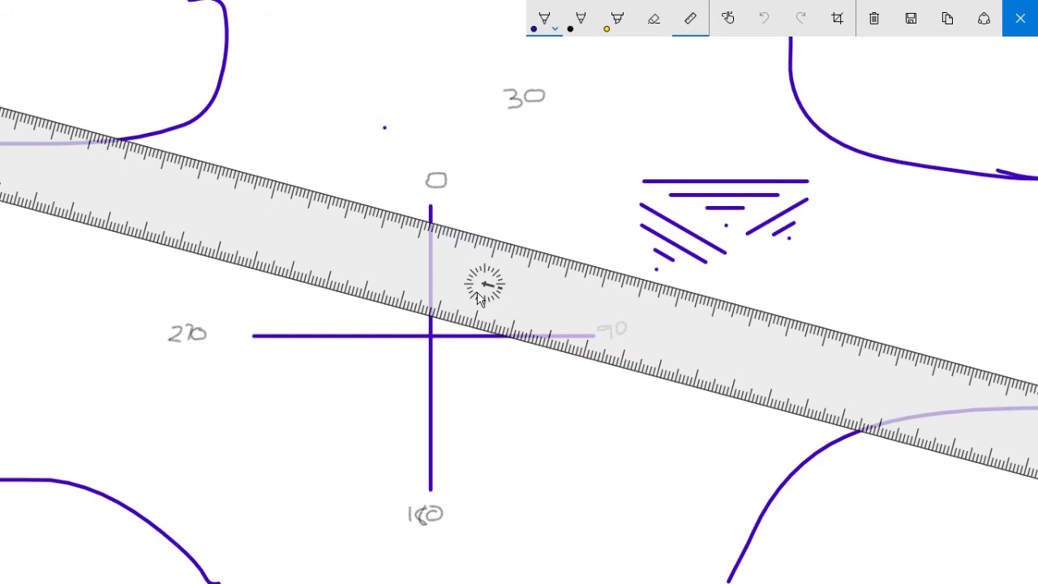
scroll(480, 296, "up", 10)
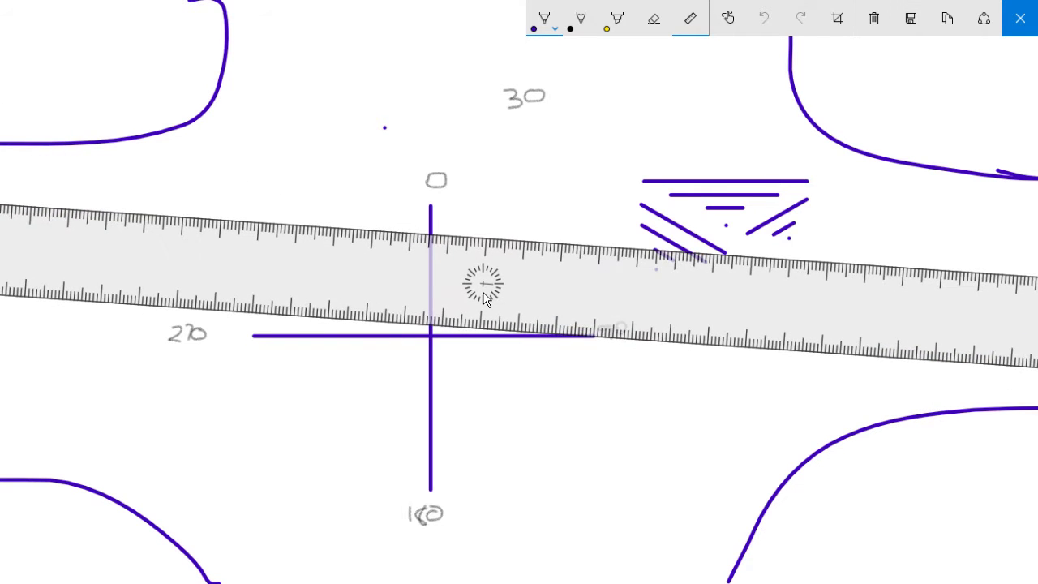
scroll(484, 299, "up", 5)
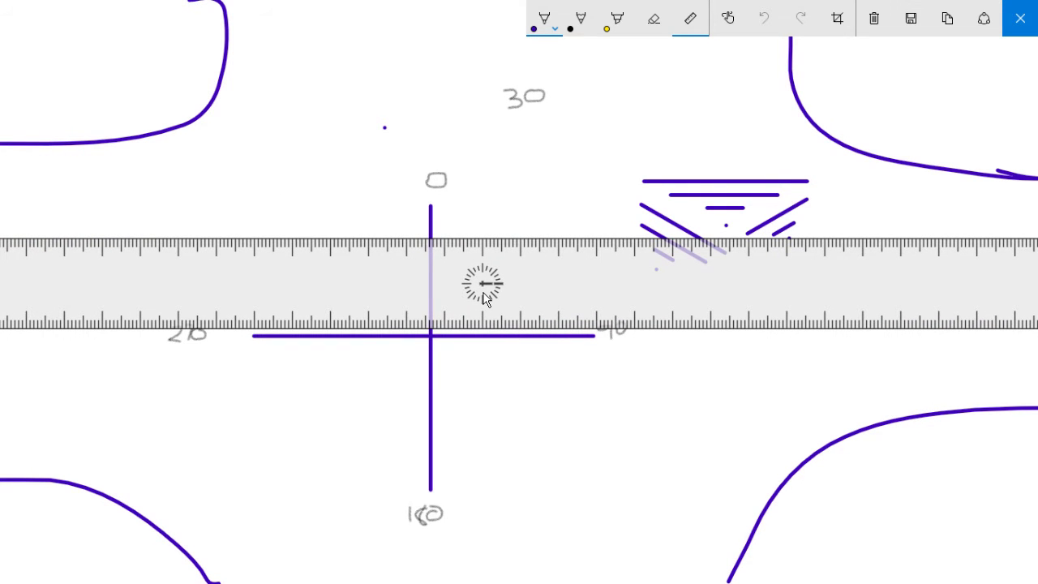
scroll(489, 285, "down", 2)
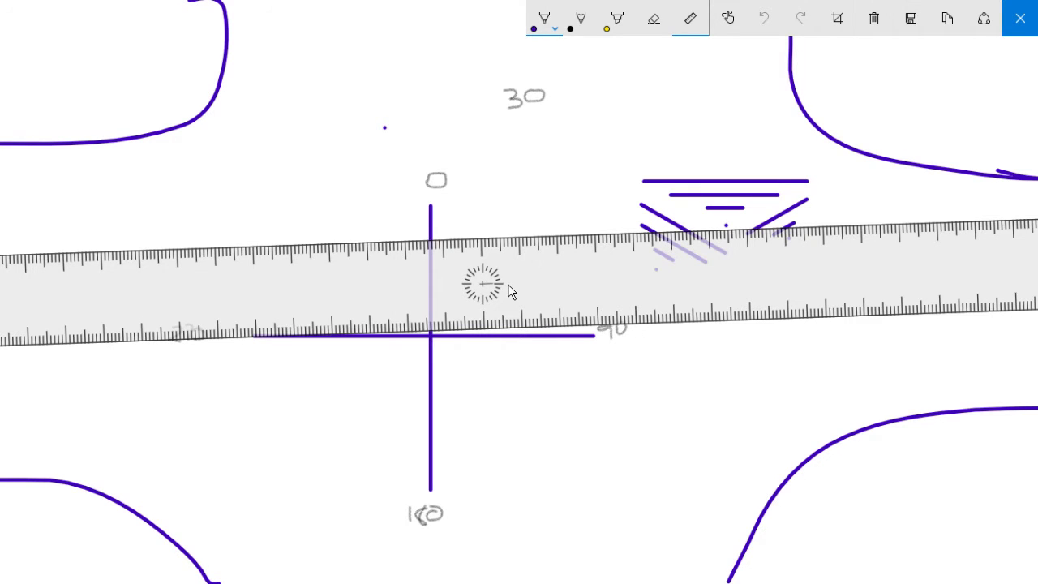
scroll(511, 292, "up", 2)
- Rule a straight purple line across the top of the cross at the 0 mark
left_click_drag(560, 290, 654, 258)
left_click(543, 21)
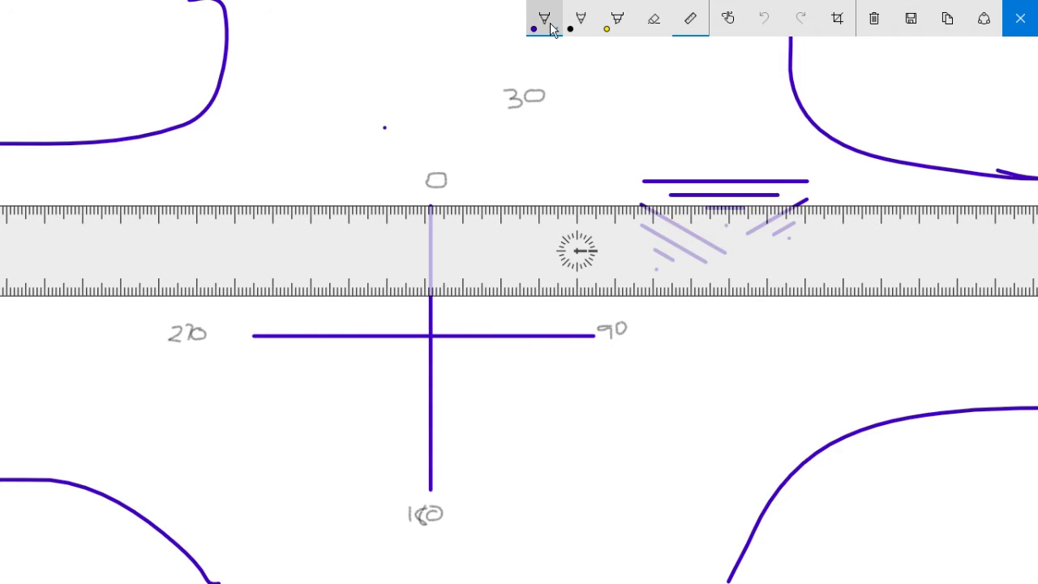
left_click(166, 210)
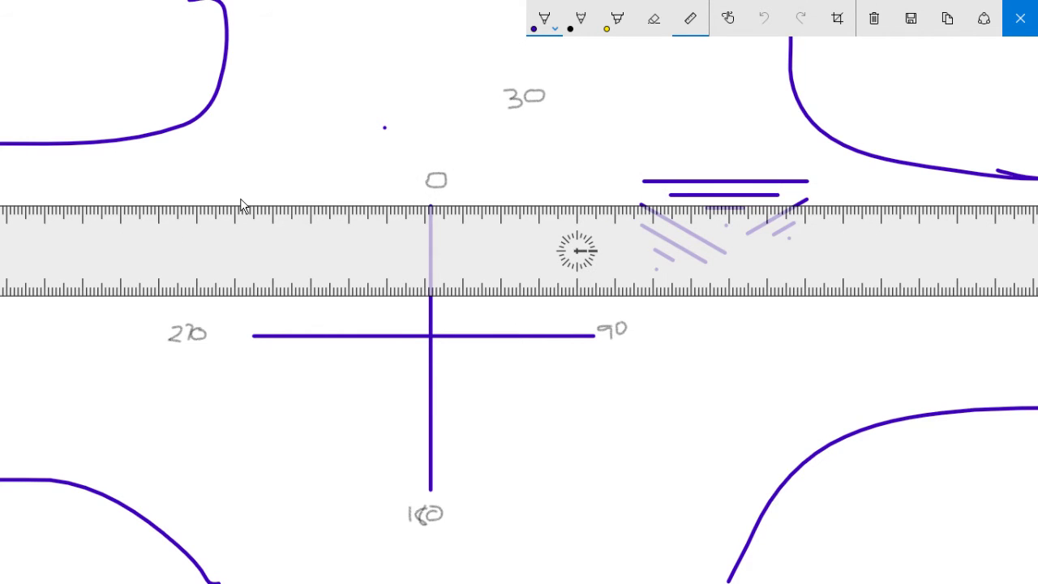
left_click_drag(240, 205, 453, 214)
left_click_drag(376, 275, 333, 284)
- Turn the ruler to 45° and rule a purple diagonal rising from the top line
scroll(572, 293, "up", 10)
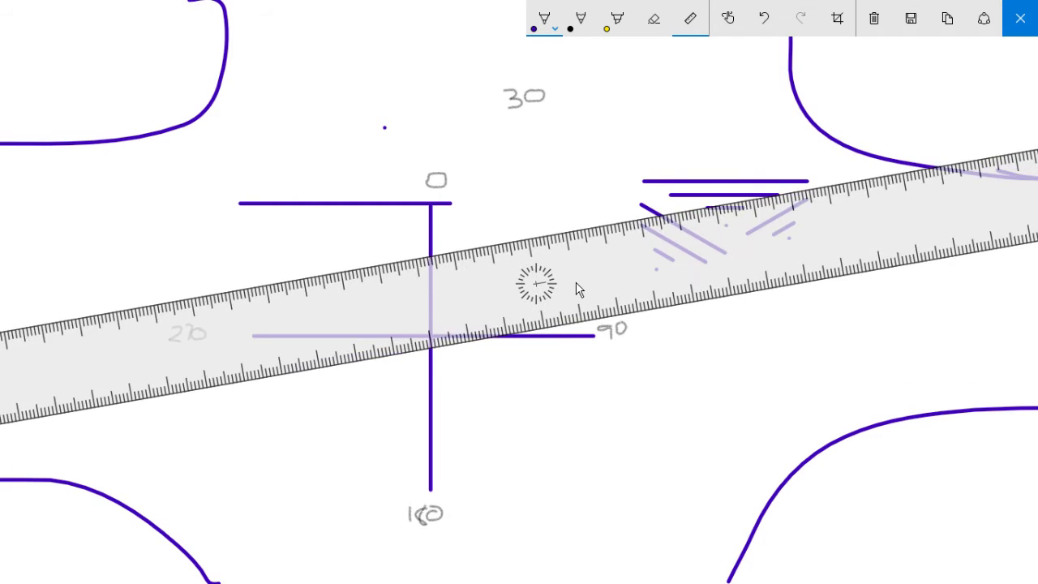
scroll(579, 287, "up", 15)
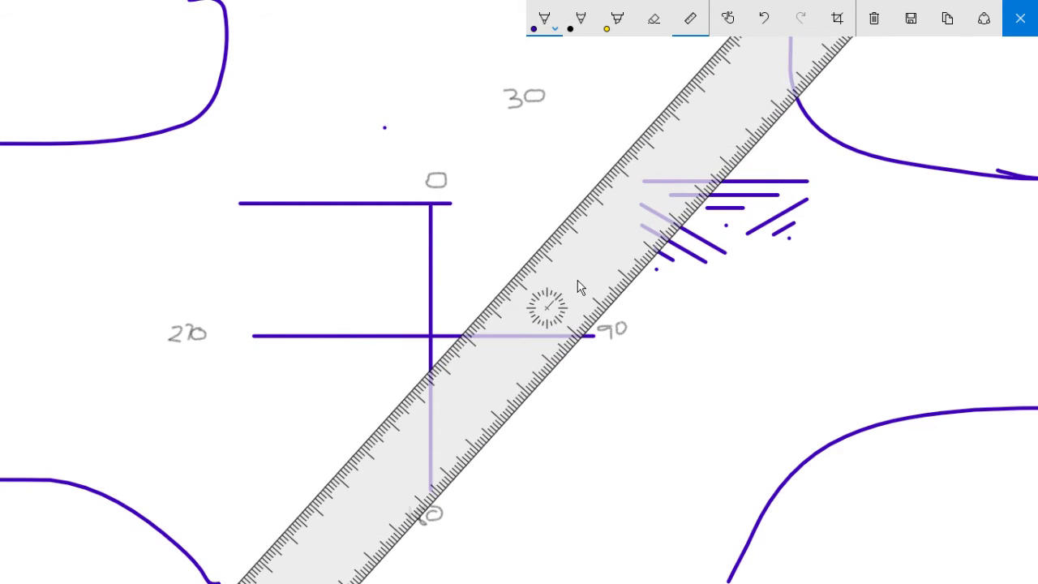
scroll(578, 287, "up", 3)
scroll(579, 287, "down", 5)
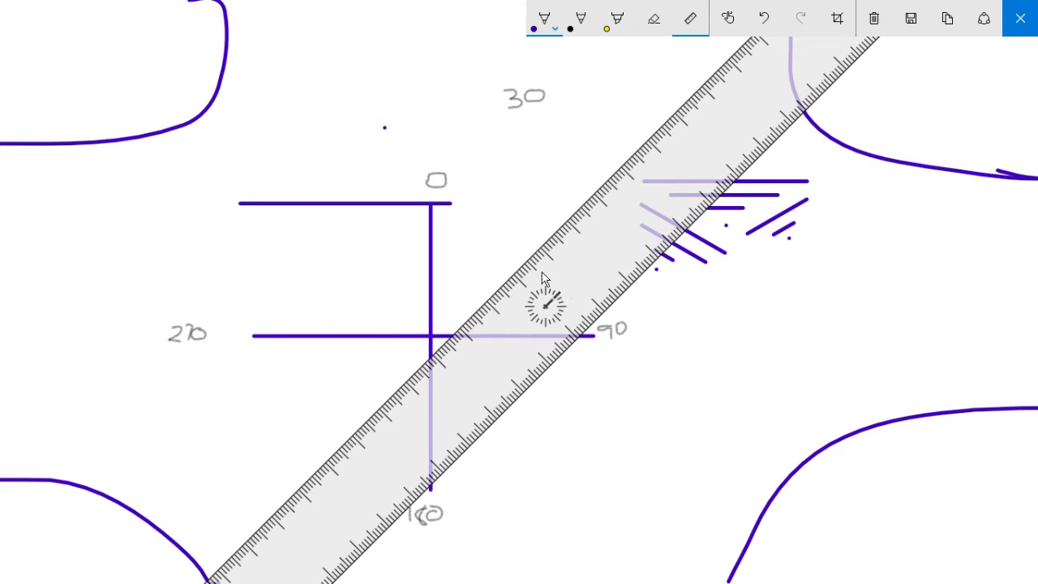
mouse_move(541, 276)
left_mouse_down()
mouse_move(329, 204)
mouse_move(412, 70)
left_mouse_up()
mouse_move(408, 113)
left_mouse_down()
mouse_move(463, 237)
mouse_move(506, 263)
mouse_move(543, 238)
left_mouse_up()
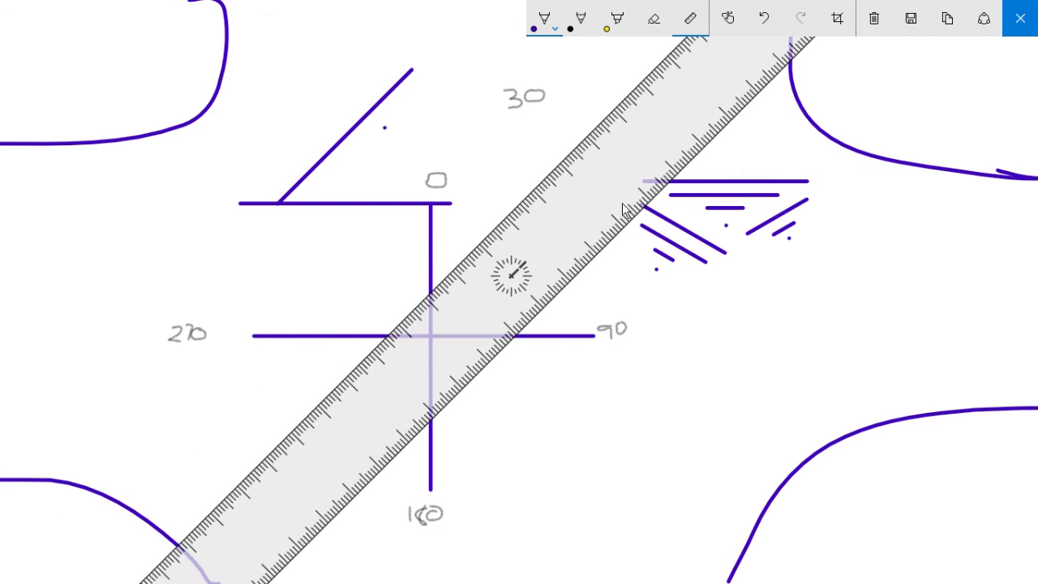
- Rotate the ruler to 90° and move it right of the 90 mark
scroll(666, 133, "up", 5)
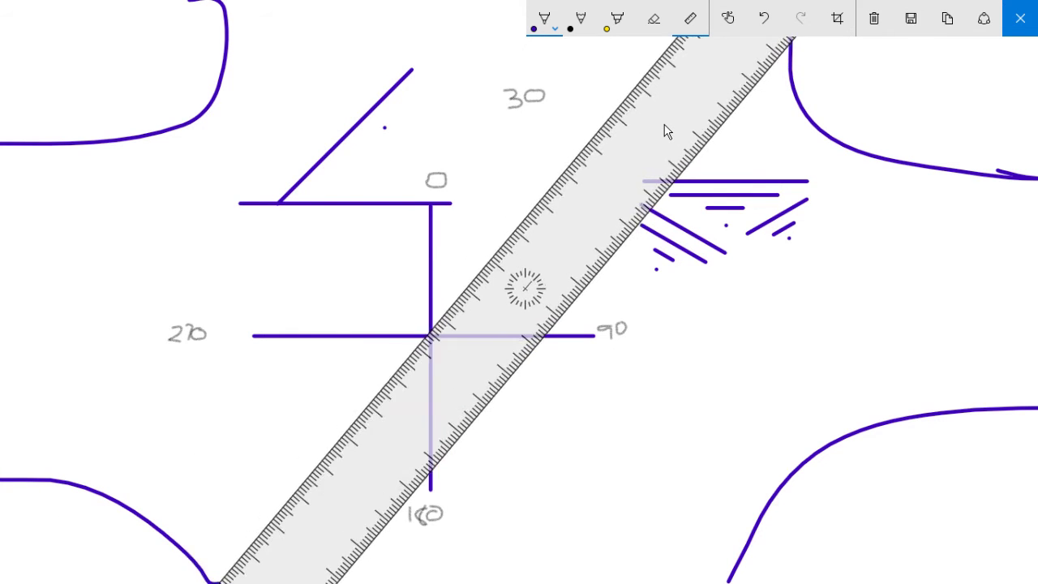
scroll(666, 131, "up", 4)
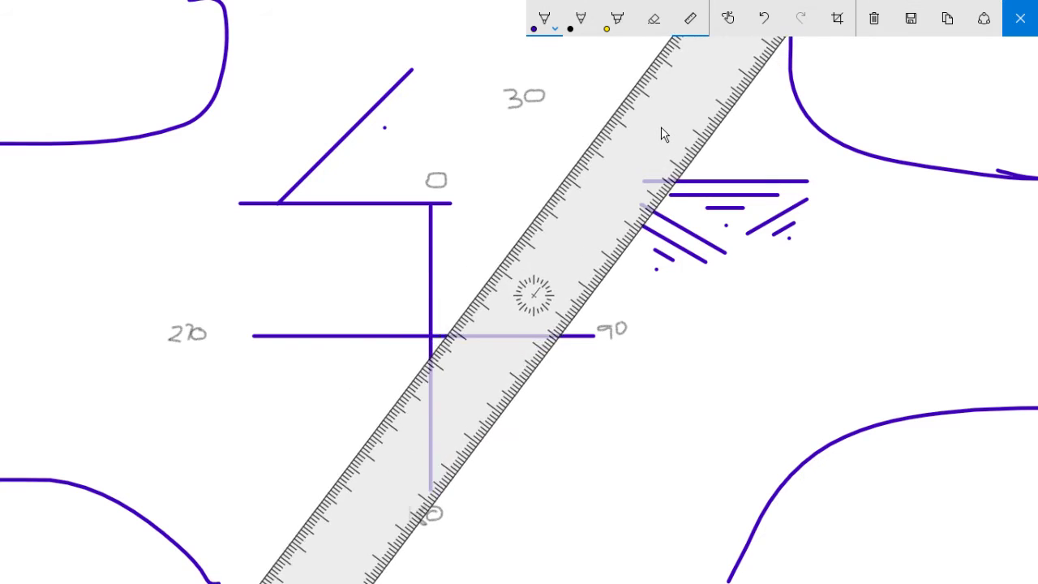
scroll(661, 131, "up", 3)
scroll(386, 503, "up", 4)
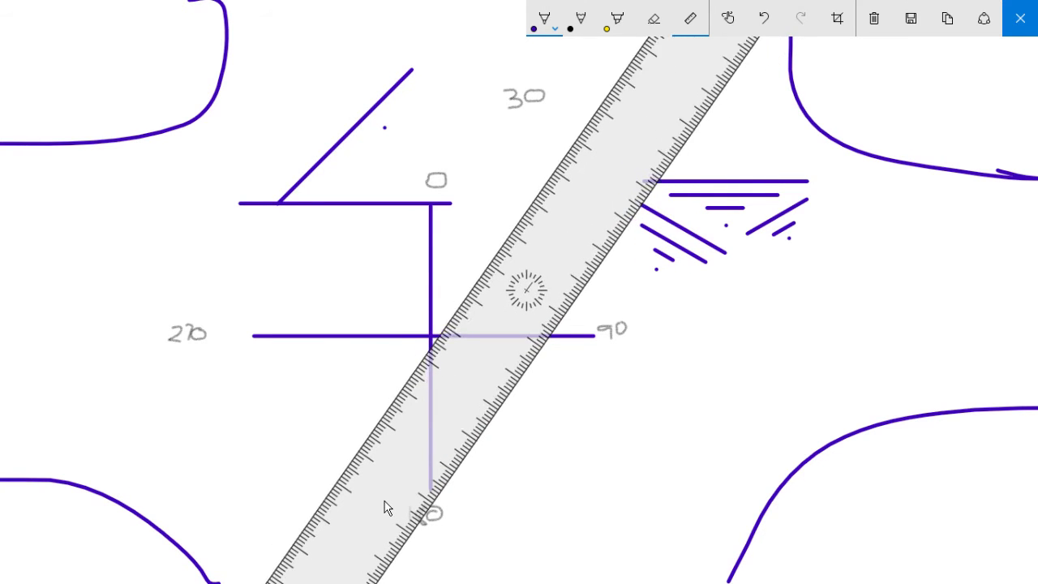
scroll(383, 498, "up", 2)
scroll(525, 294, "up", 2)
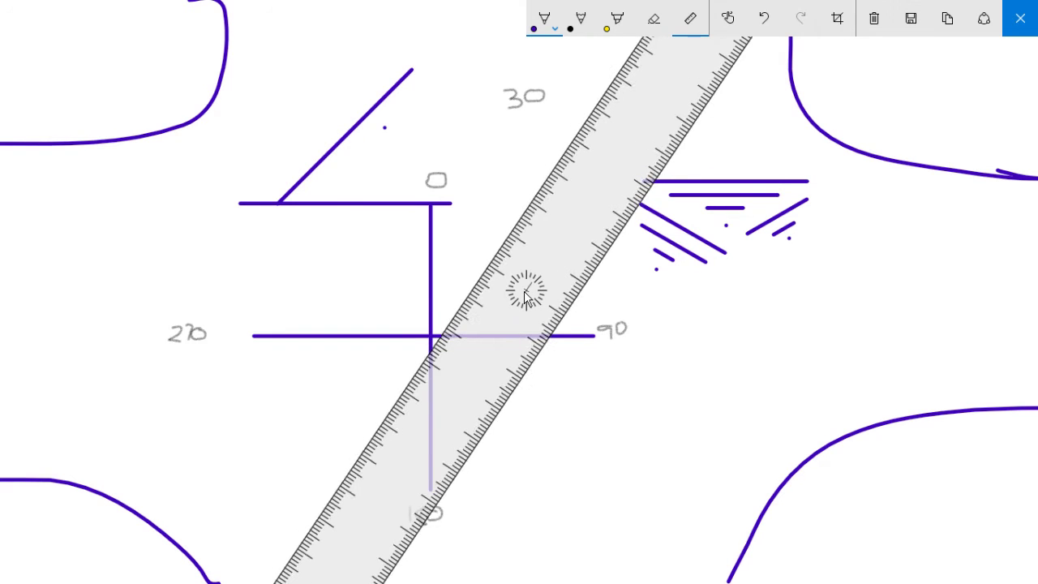
scroll(526, 293, "up", 8)
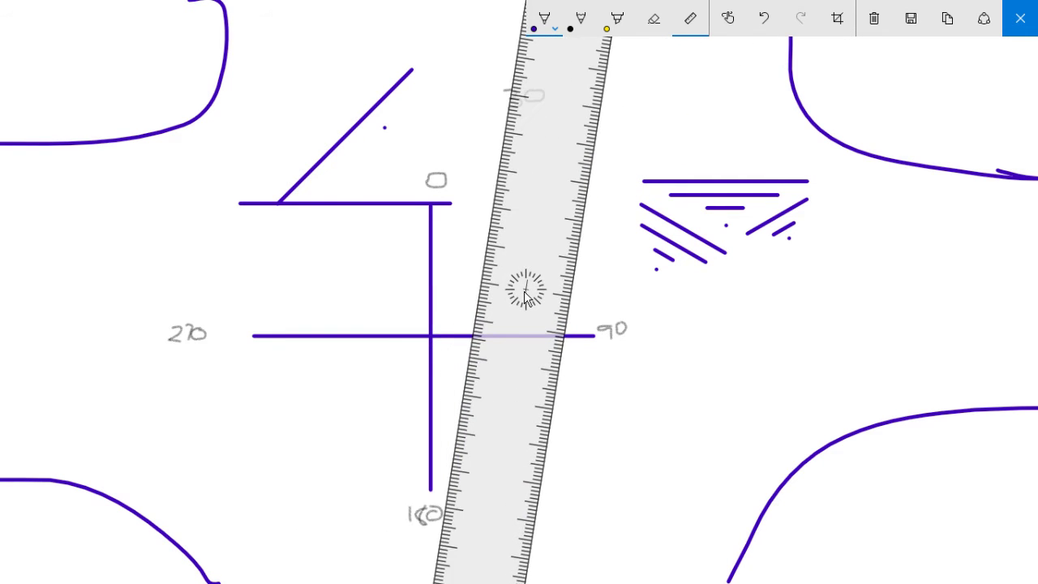
scroll(525, 294, "up", 3)
scroll(525, 296, "up", 2)
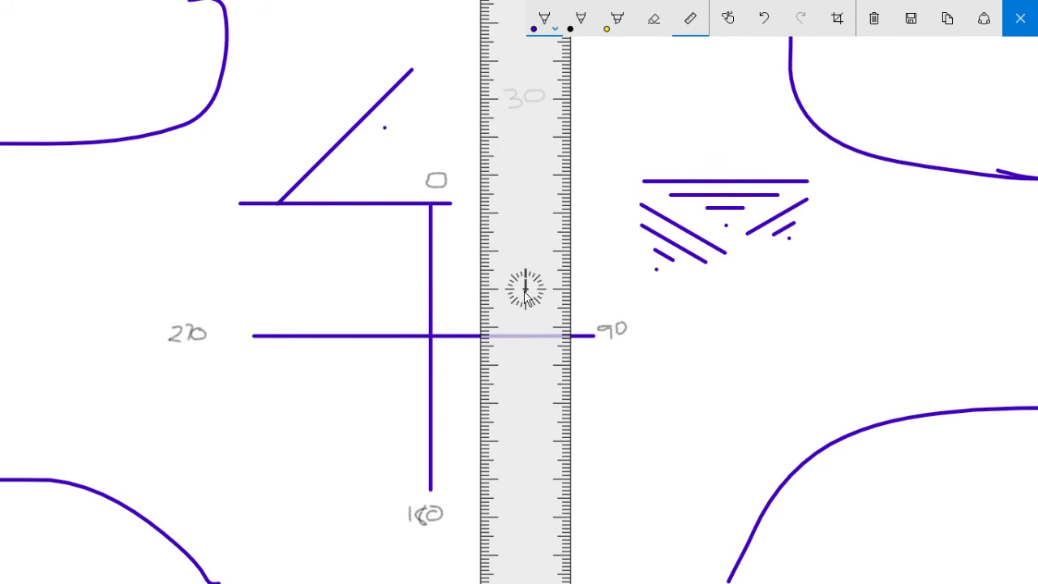
left_click_drag(531, 364, 632, 373)
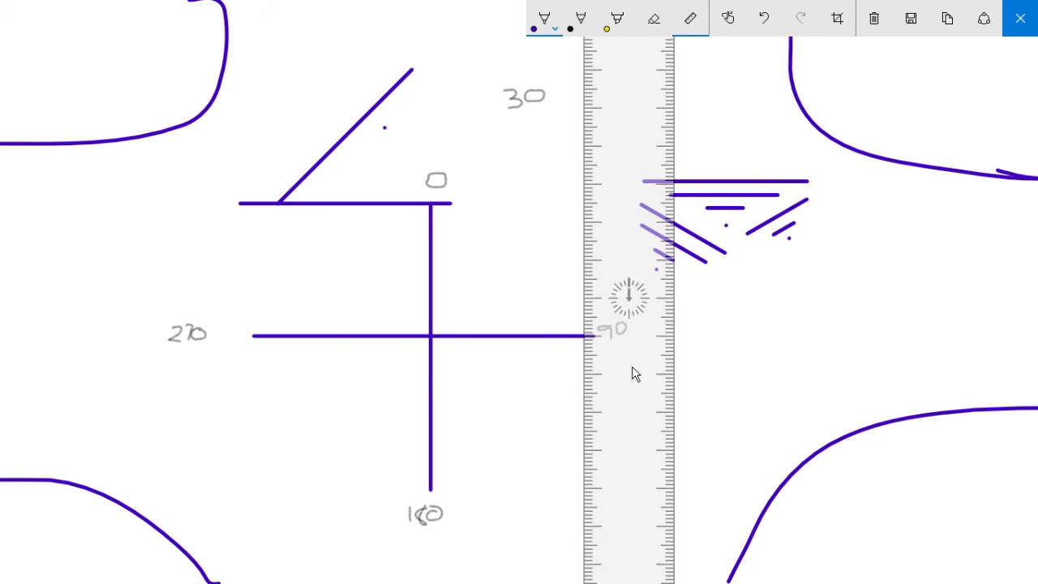
- Draw a vertical yellow highlighter line along the upright ruler's edge
left_click(608, 22)
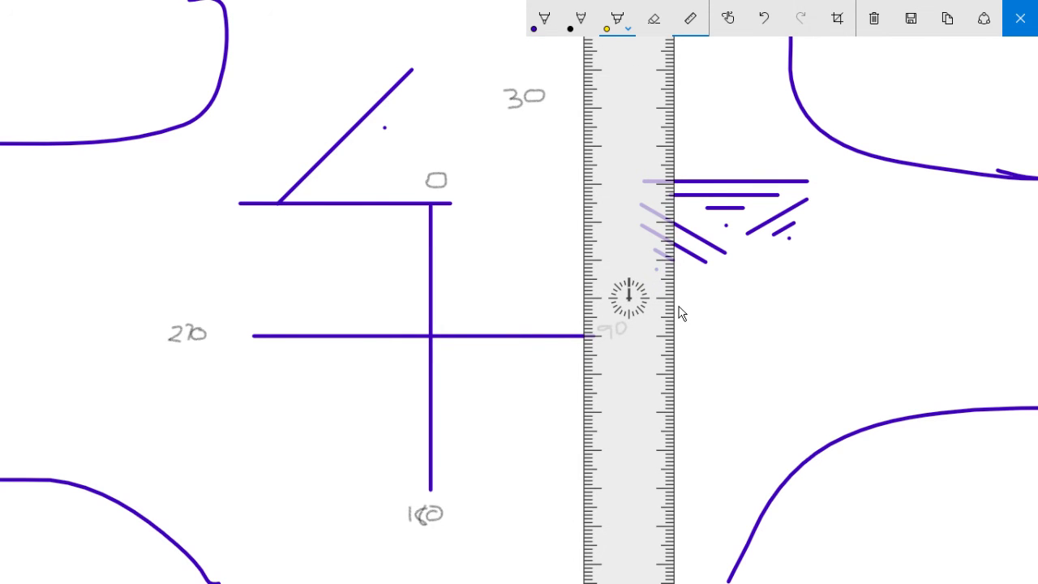
mouse_move(679, 307)
left_mouse_down()
mouse_move(696, 386)
mouse_move(695, 552)
left_mouse_up()
left_click_drag(640, 468, 549, 452)
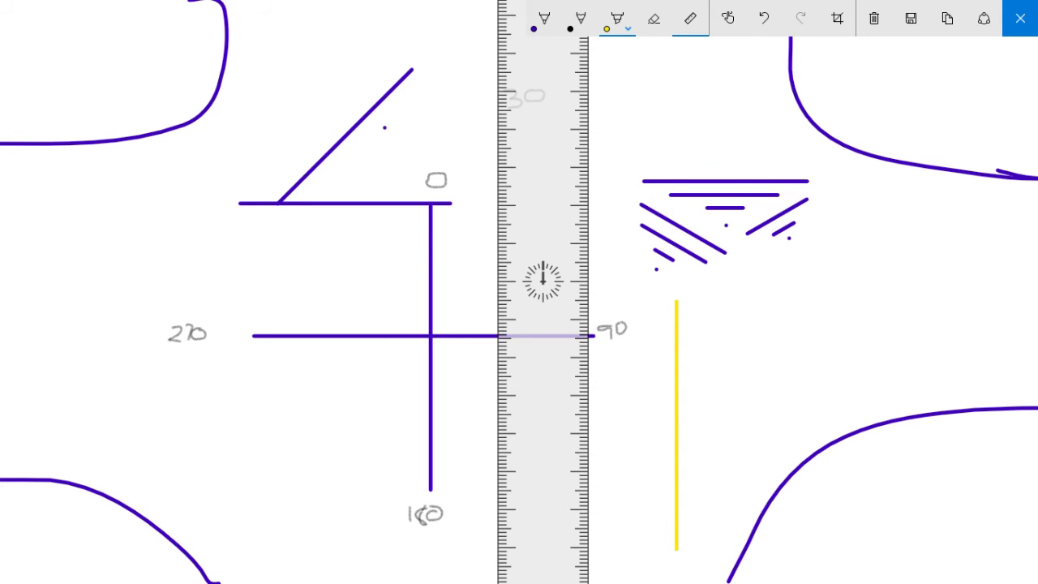
- Close Sketchpad and minimize Chrome so the three sticky notes show on the desktop
left_click(1023, 21)
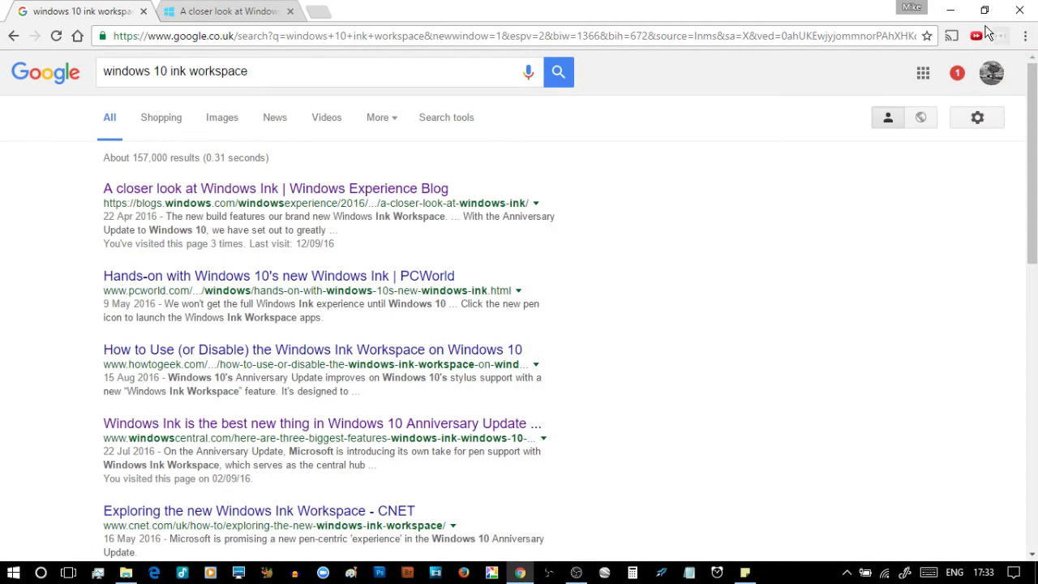
left_click(950, 10)
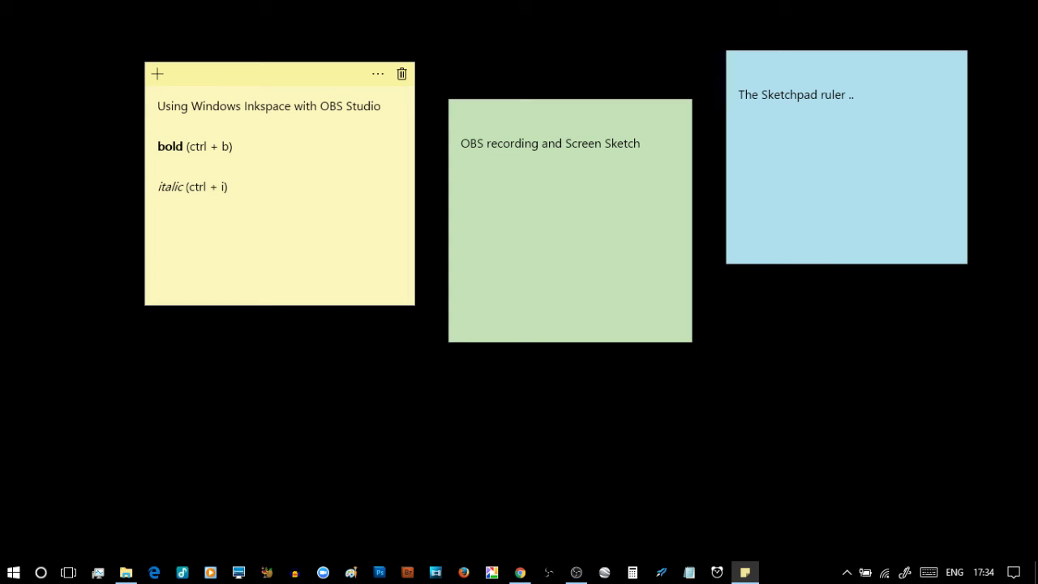
key("alt+Tab")
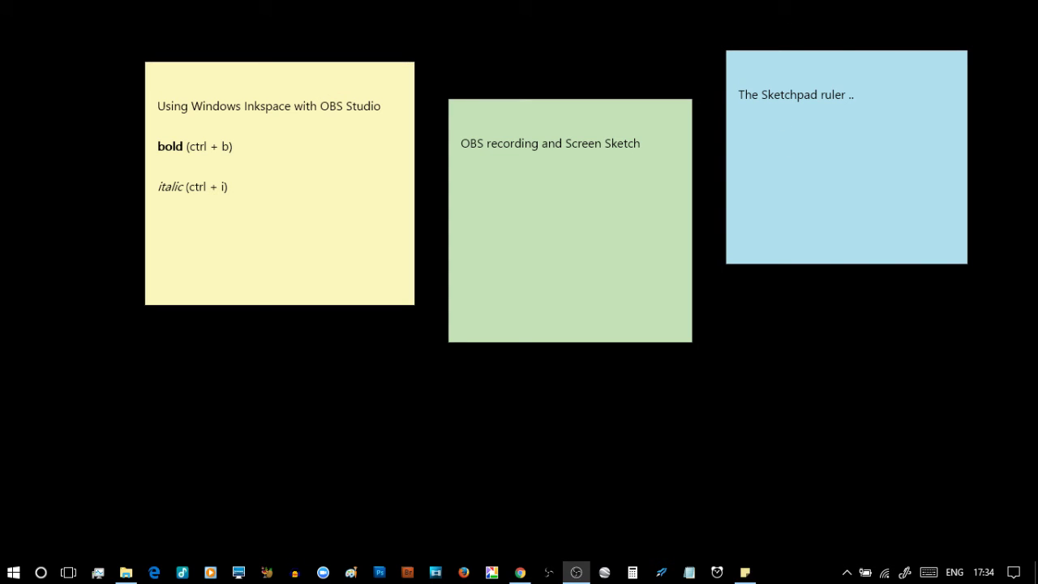